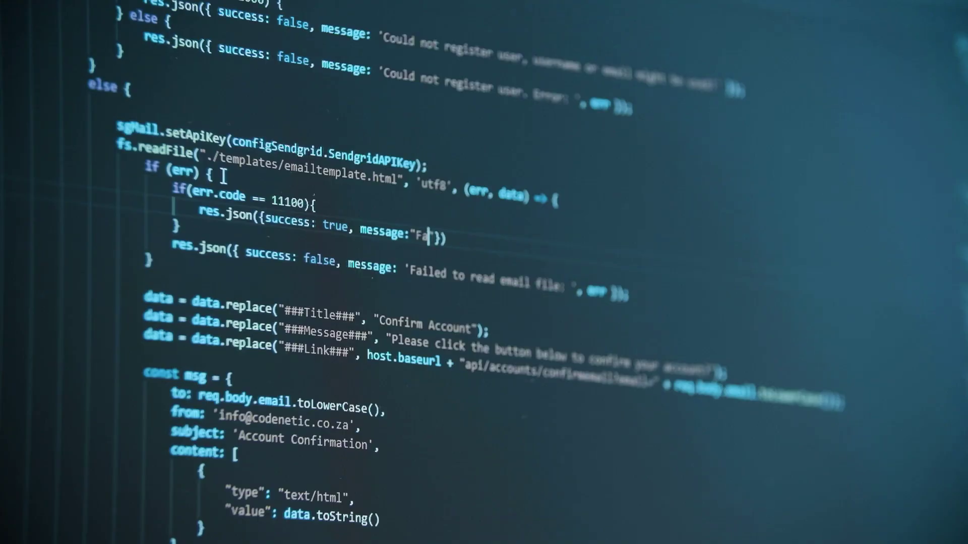
# - Run Disk Utility's First Aid on the macOS Base System volume, accepting the startup-volume warning
pyautogui.write('iled wit')
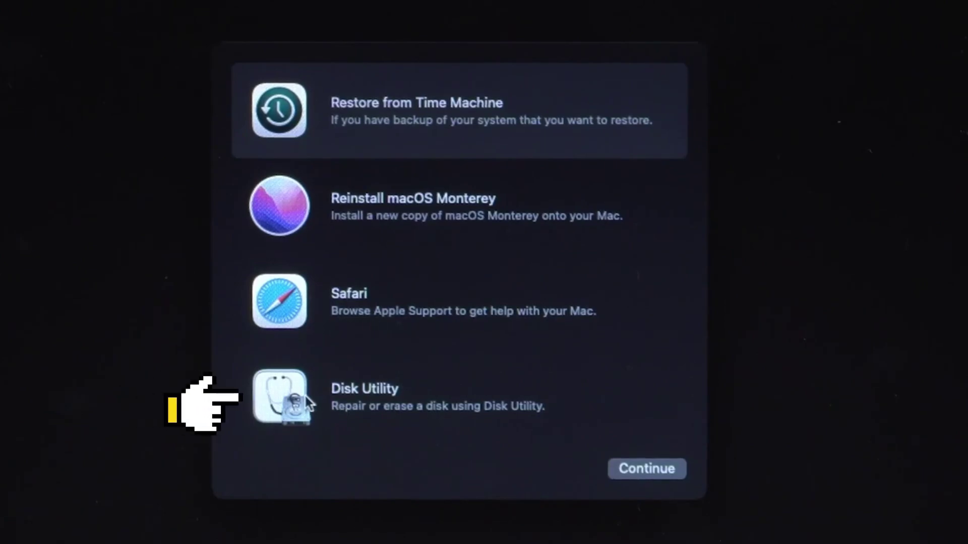
pyautogui.click(308, 402)
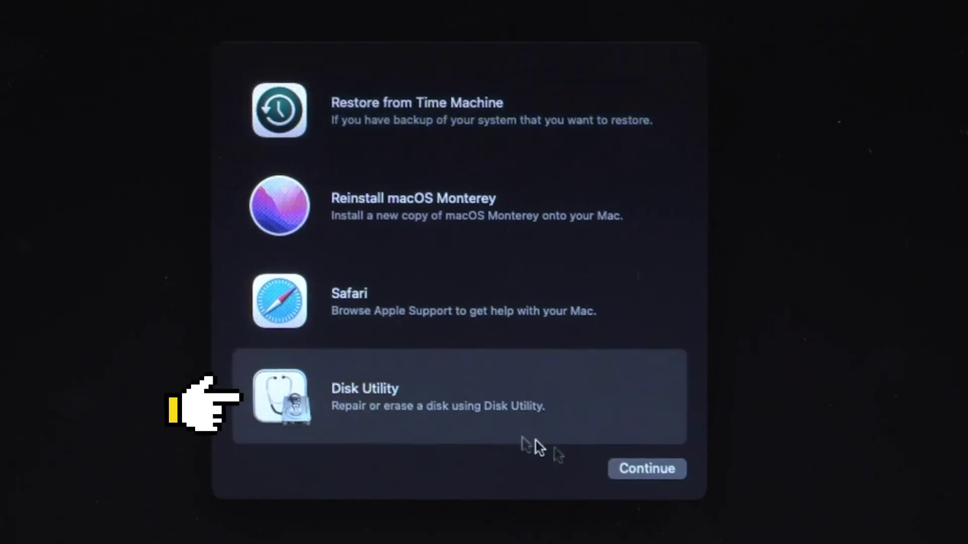
pyautogui.click(616, 468)
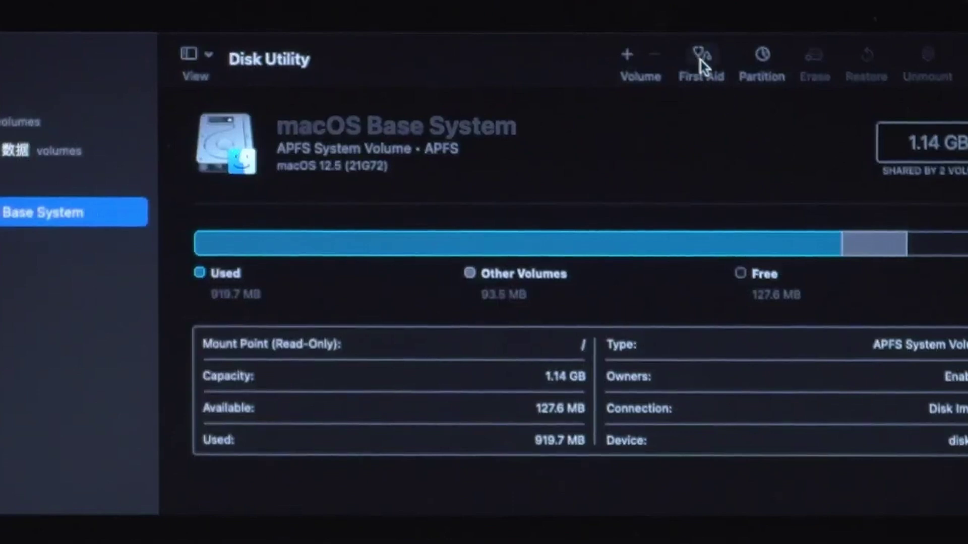
pyautogui.click(701, 65)
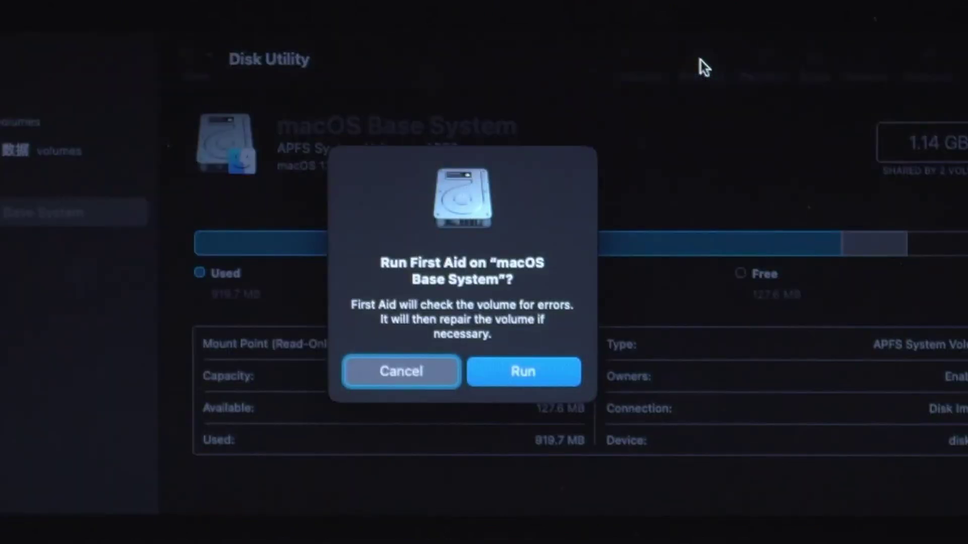
pyautogui.click(543, 382)
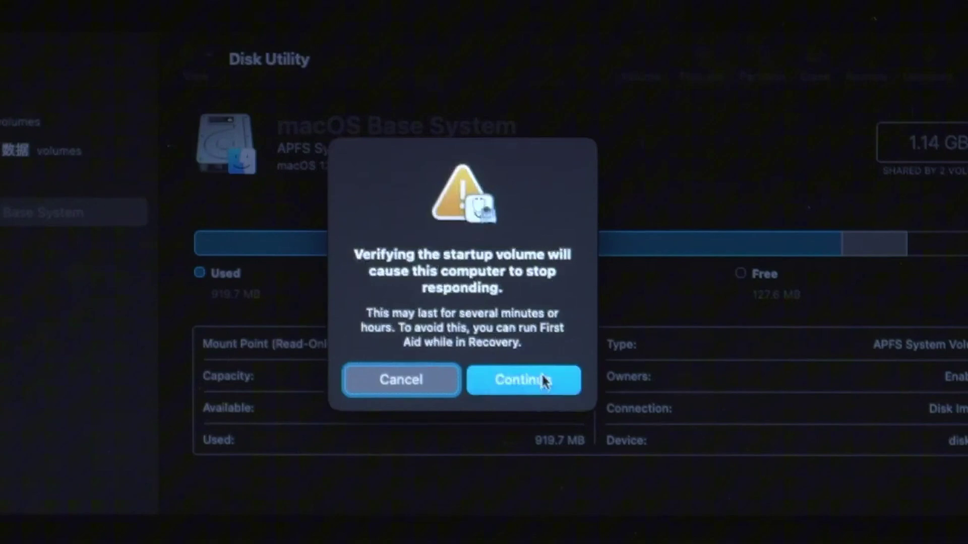
pyautogui.click(543, 381)
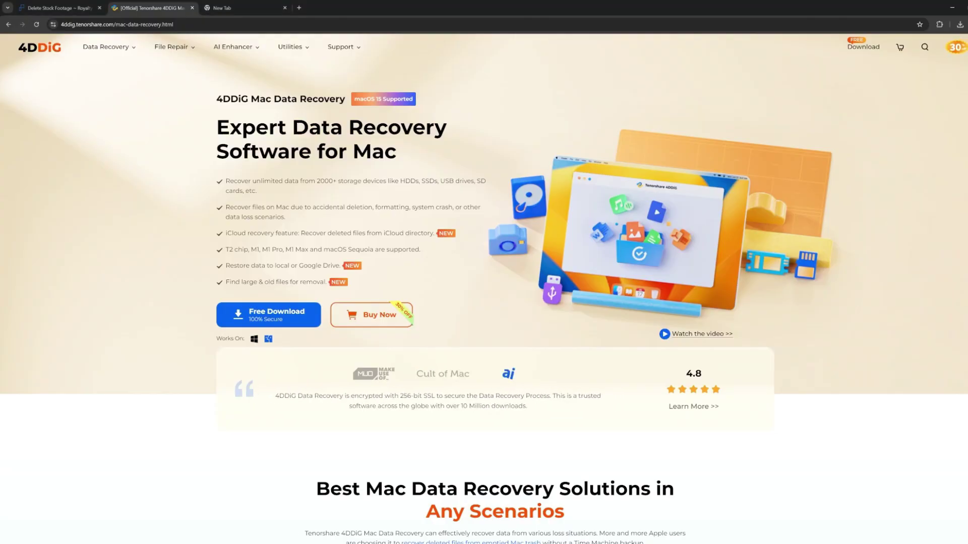
# - Scroll the 4DDiG Mac Data Recovery page down to the 'See How 4DDiG Works' section
pyautogui.scroll(-6, 484, 287)
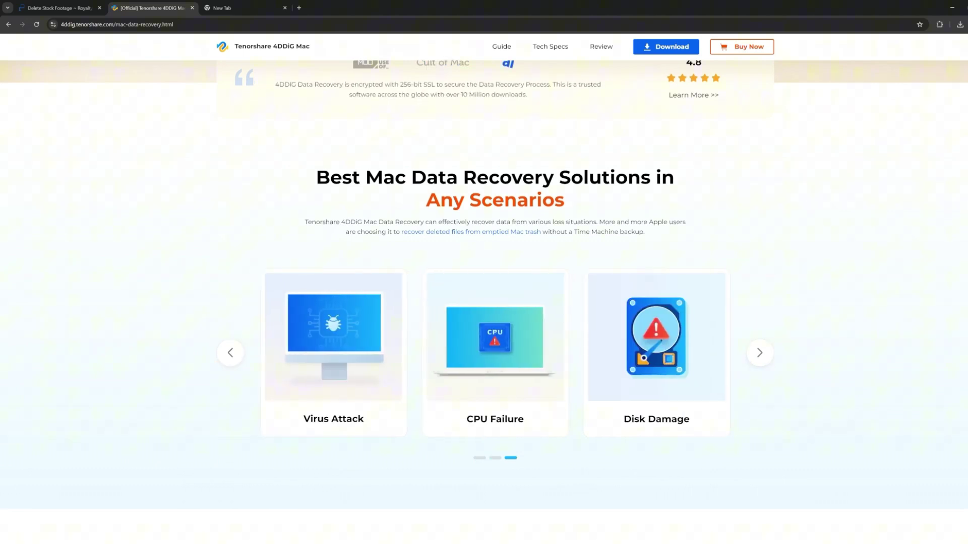
pyautogui.scroll(-8, 484, 302)
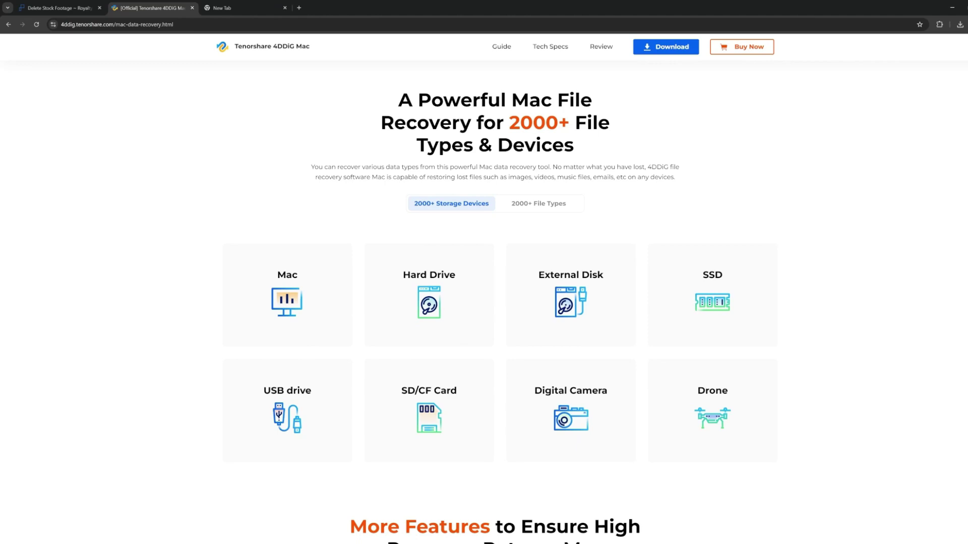
pyautogui.scroll(-8, 485, 303)
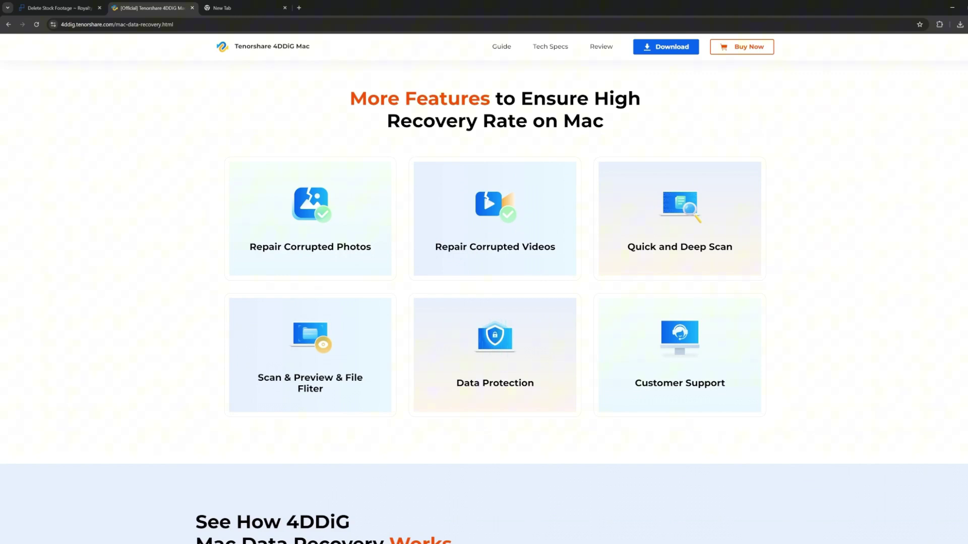
pyautogui.scroll(-7, 484, 301)
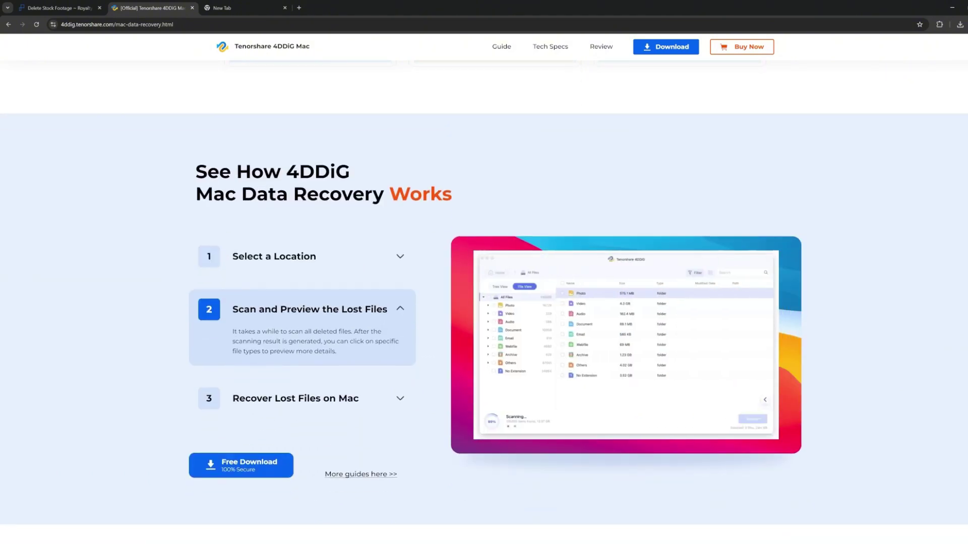
pyautogui.scroll(-9, 484, 302)
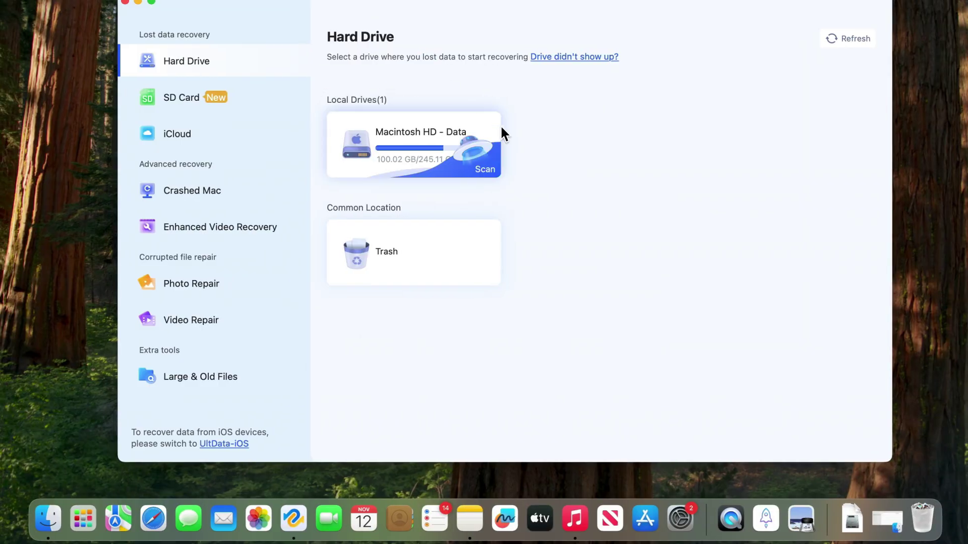
# - Scan Macintosh HD - Data for photos only, with Audio, Video, Document and Others cleared
pyautogui.click(476, 170)
pyautogui.click(403, 187)
pyautogui.click(444, 247)
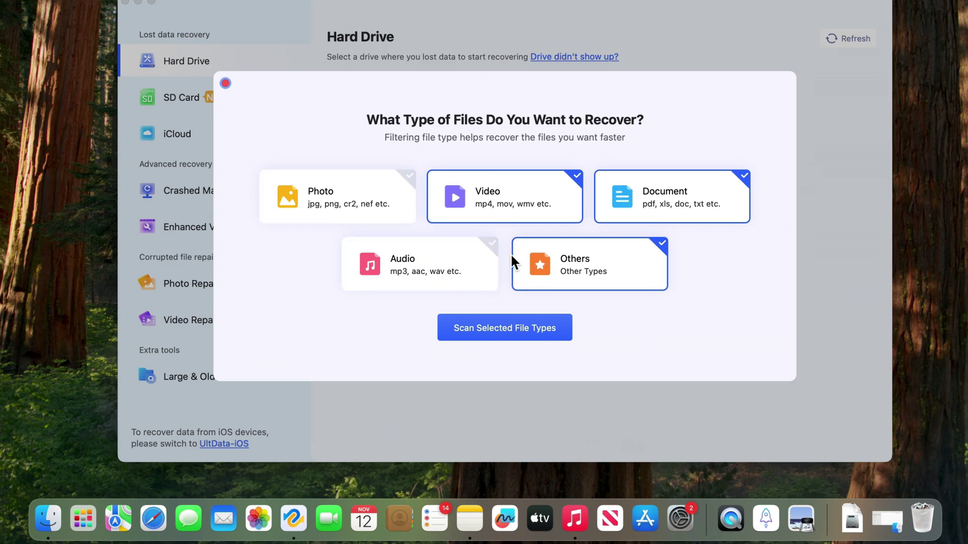
pyautogui.click(544, 253)
pyautogui.click(540, 209)
pyautogui.click(681, 208)
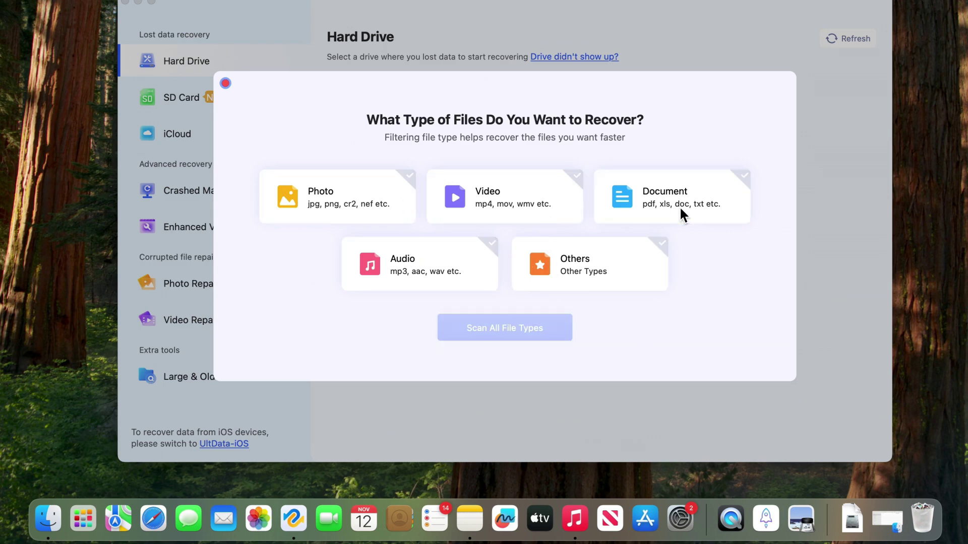
pyautogui.click(397, 176)
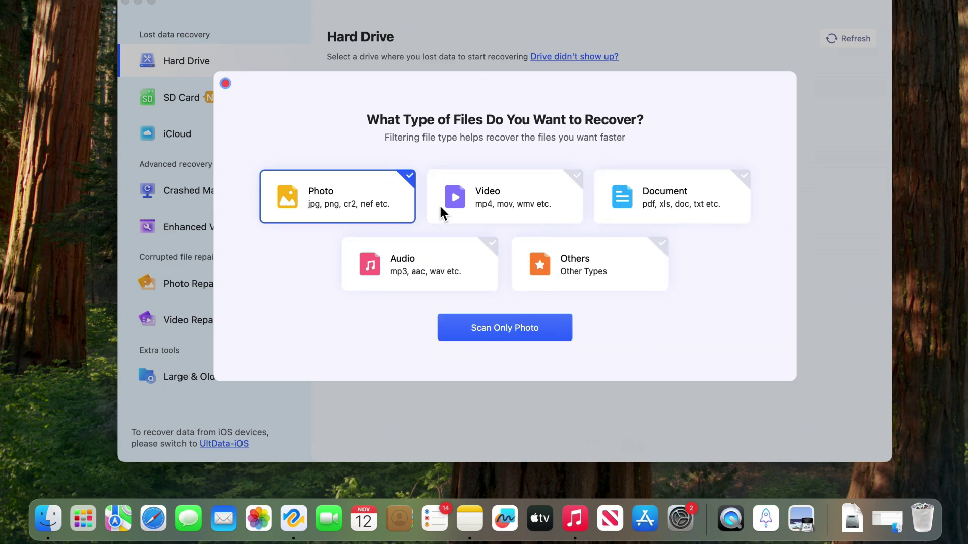
pyautogui.click(509, 336)
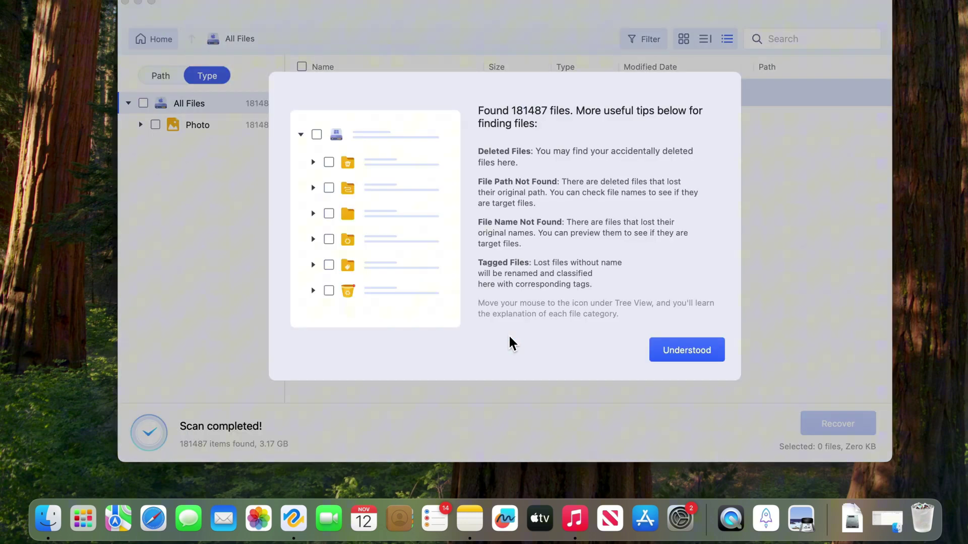
# - In the scan results' Photo folder, preview a found image and recover the checked 150 KB photo
pyautogui.click(656, 348)
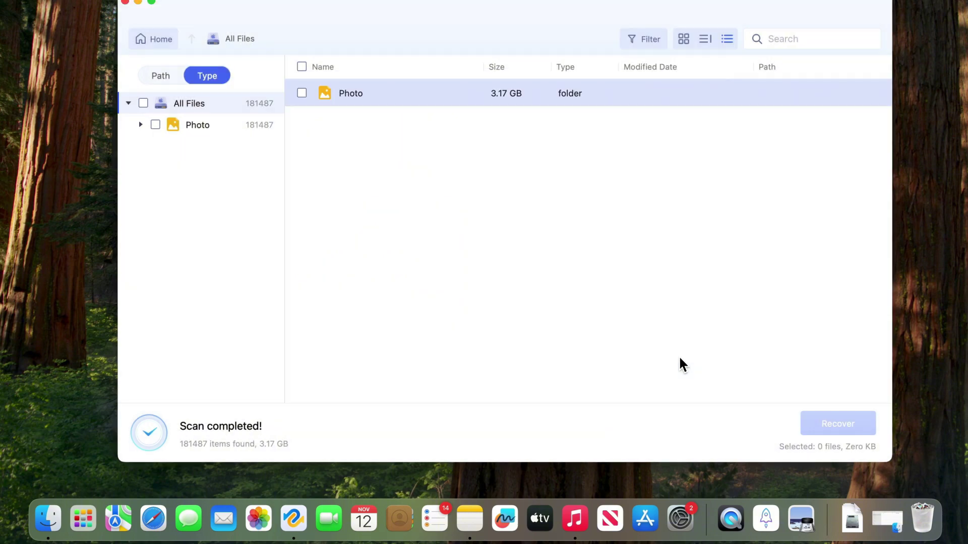
pyautogui.doubleClick(364, 97)
pyautogui.doubleClick(405, 104)
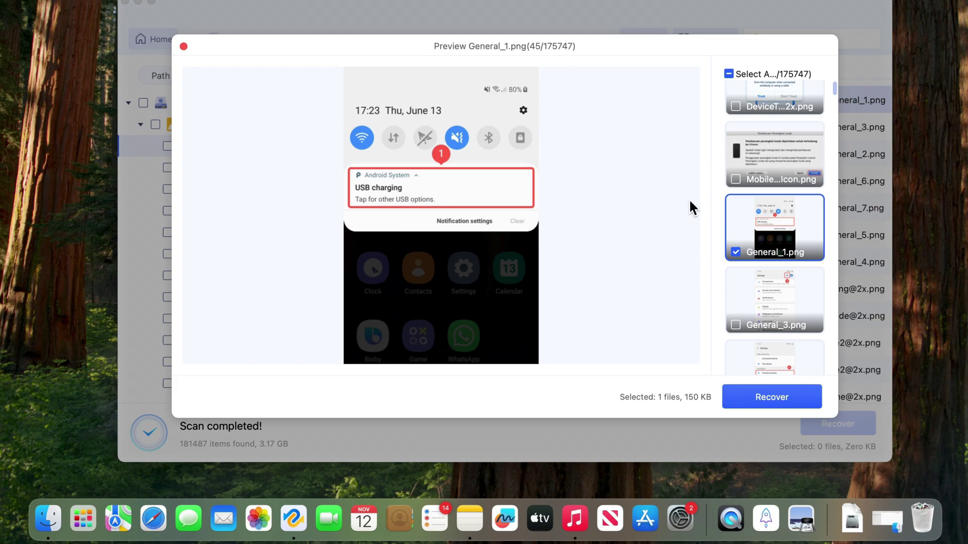
pyautogui.click(768, 287)
pyautogui.click(773, 397)
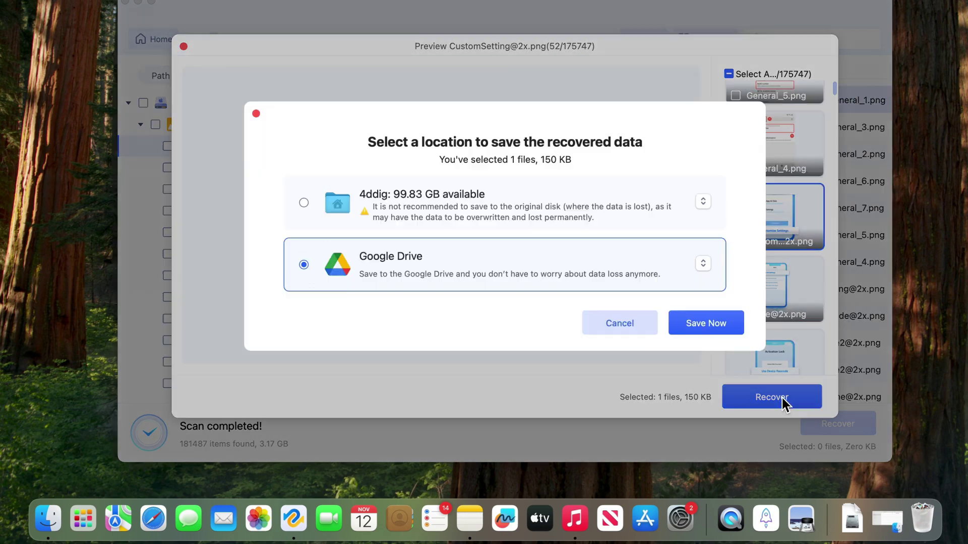
# - Save the recovered 150 KB photo to the Desktop folder and view it on the Desktop in Finder
pyautogui.click(505, 193)
pyautogui.click(475, 300)
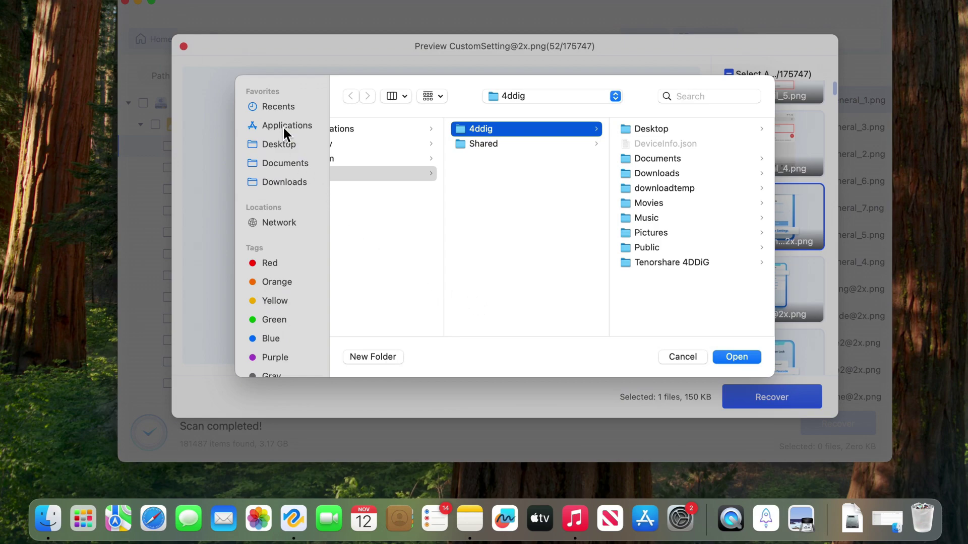
pyautogui.click(283, 145)
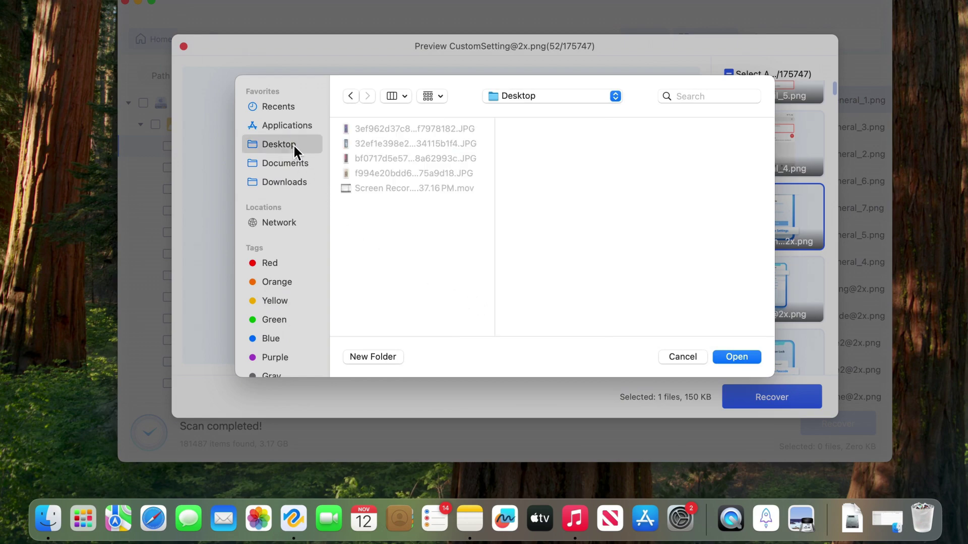
pyautogui.click(737, 357)
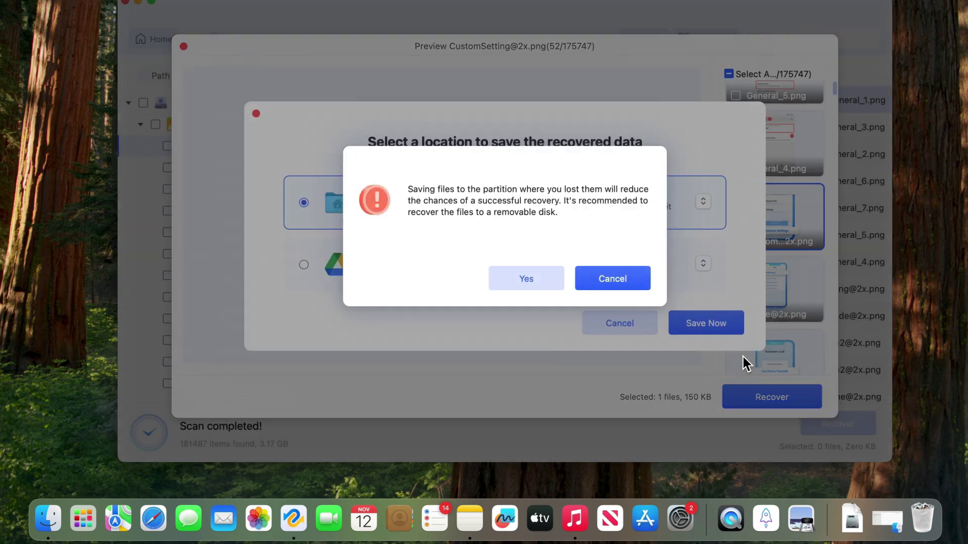
pyautogui.click(535, 288)
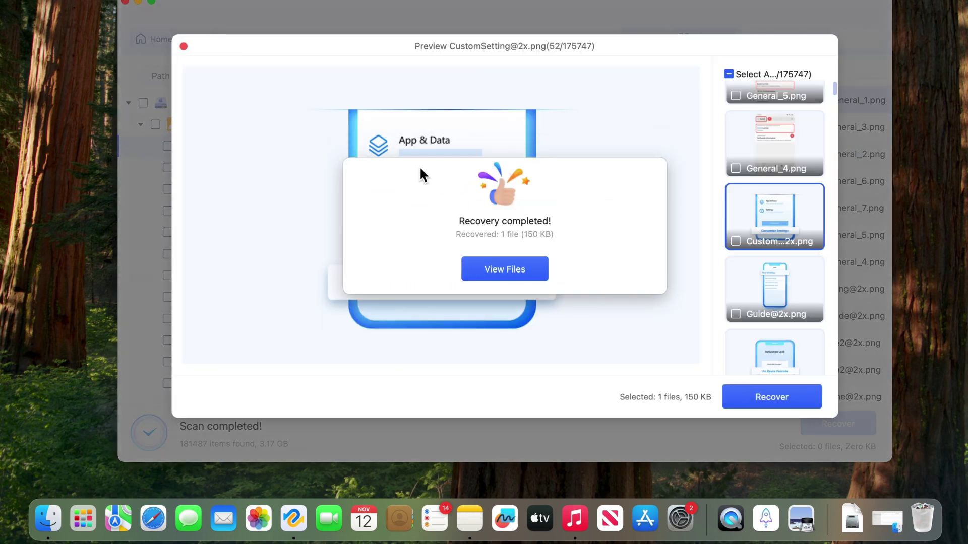
pyautogui.click(506, 270)
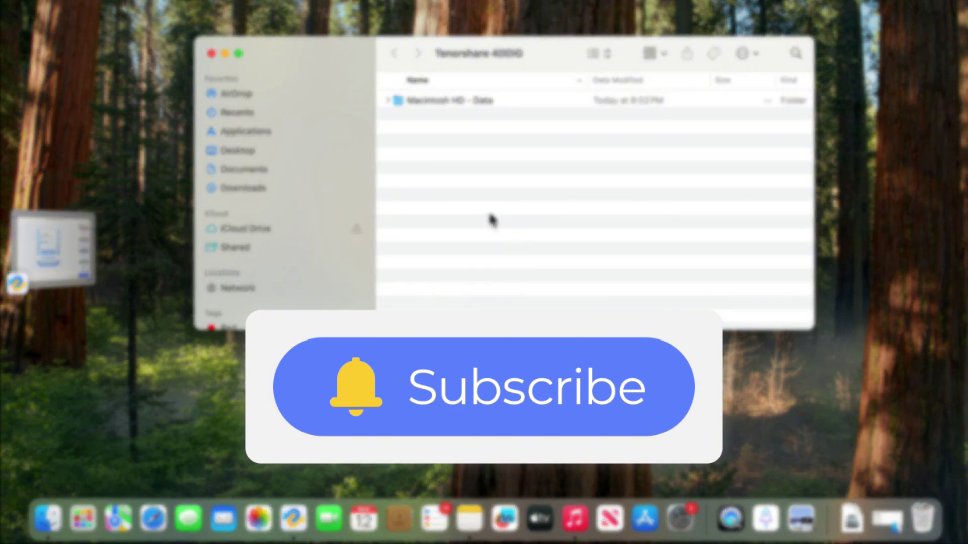
pyautogui.click(273, 151)
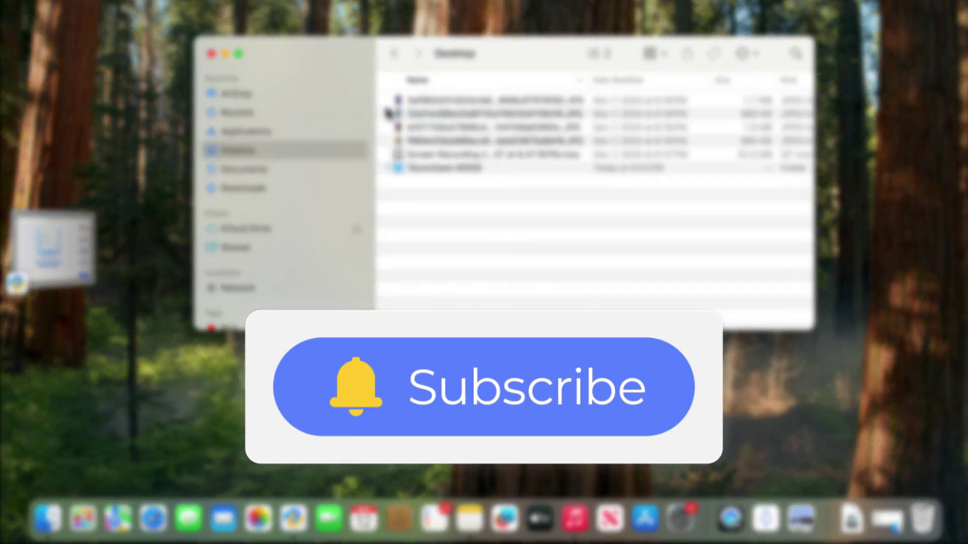